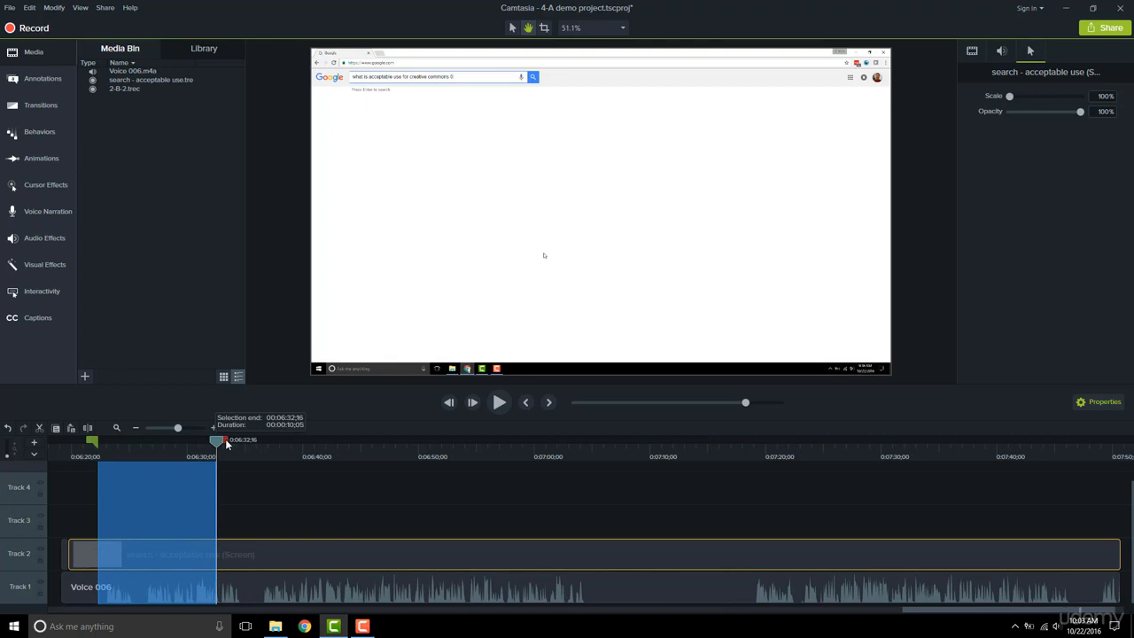
- Split the screen recording clip on Track 2 at the end of the selected range
left_click_drag(226, 444, 228, 443)
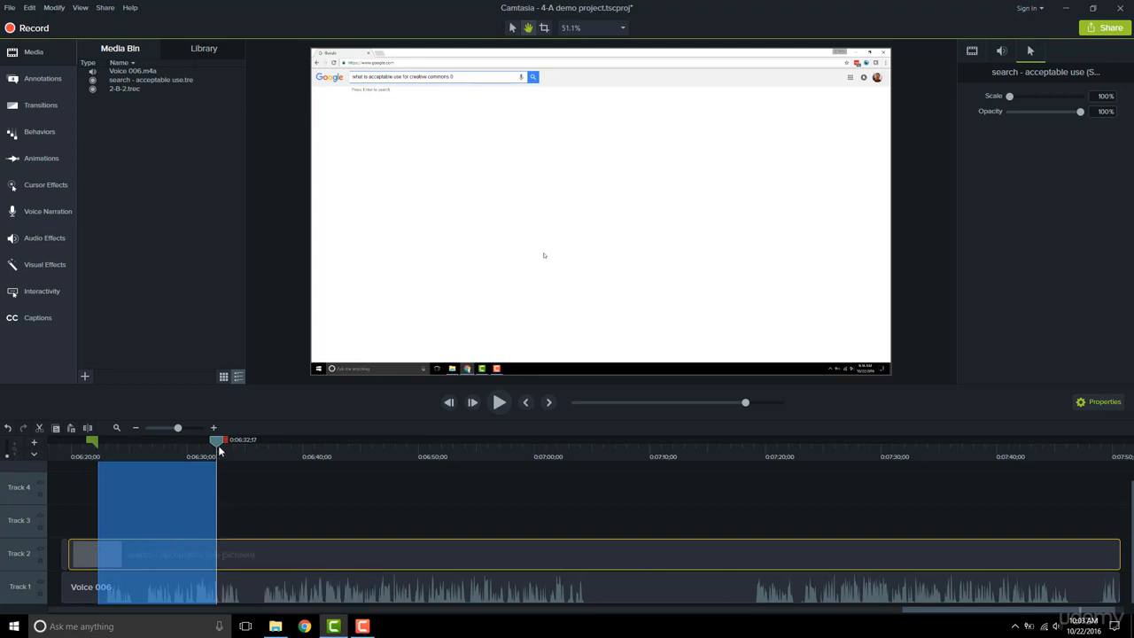
mouse_move(220, 451)
left_mouse_down()
mouse_move(170, 448)
mouse_move(218, 445)
left_mouse_up()
key("s")
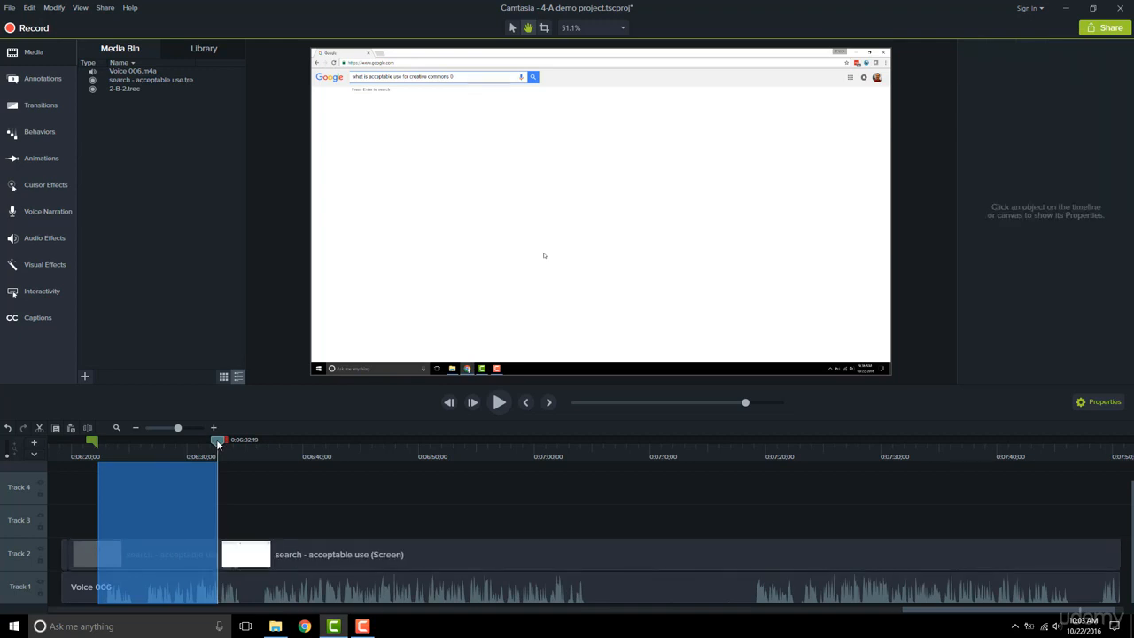
- Split the screen recording clip on Track 2 again at the start of the selected range
left_click_drag(218, 445, 98, 439)
left_click(143, 551)
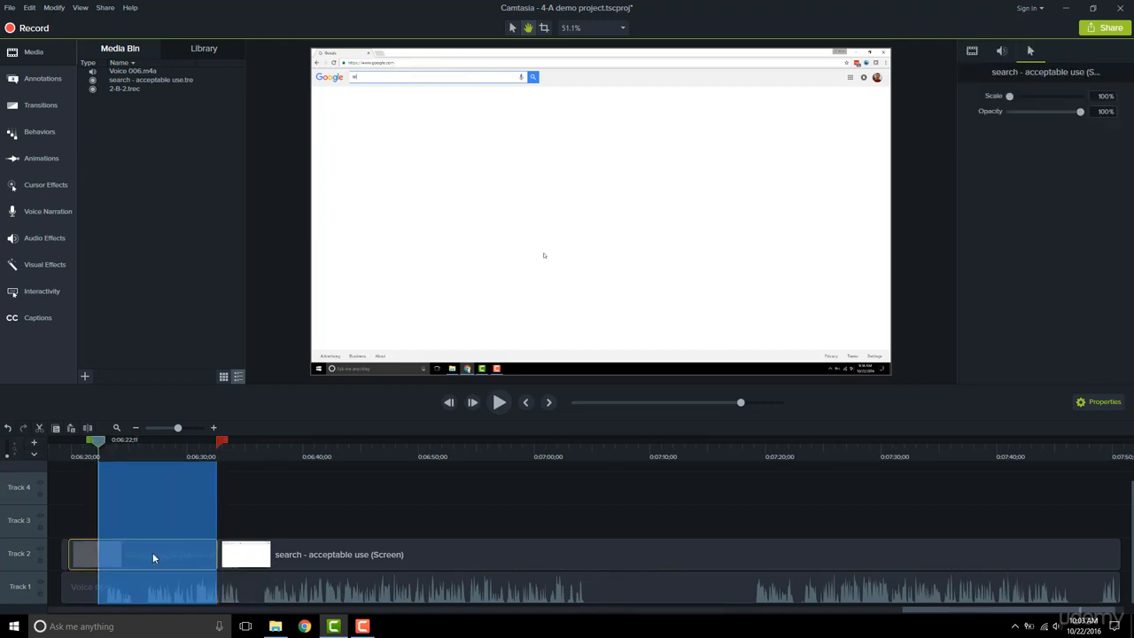
key("s")
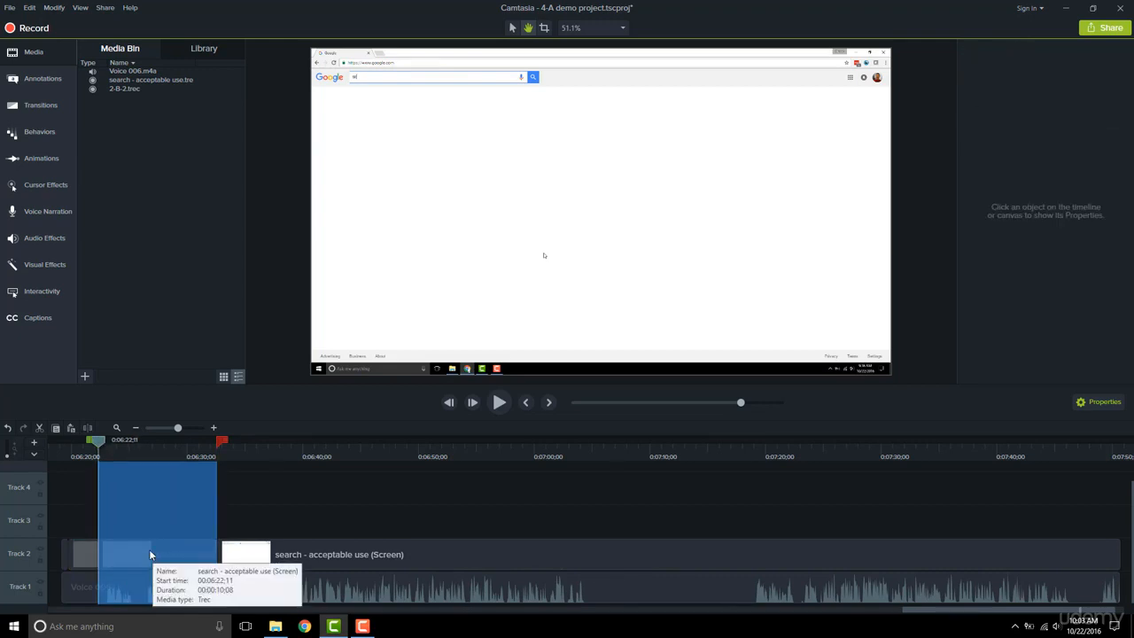
- Move the split-out middle segment of the screen recording up from Track 2 to Track 3
left_click(269, 451)
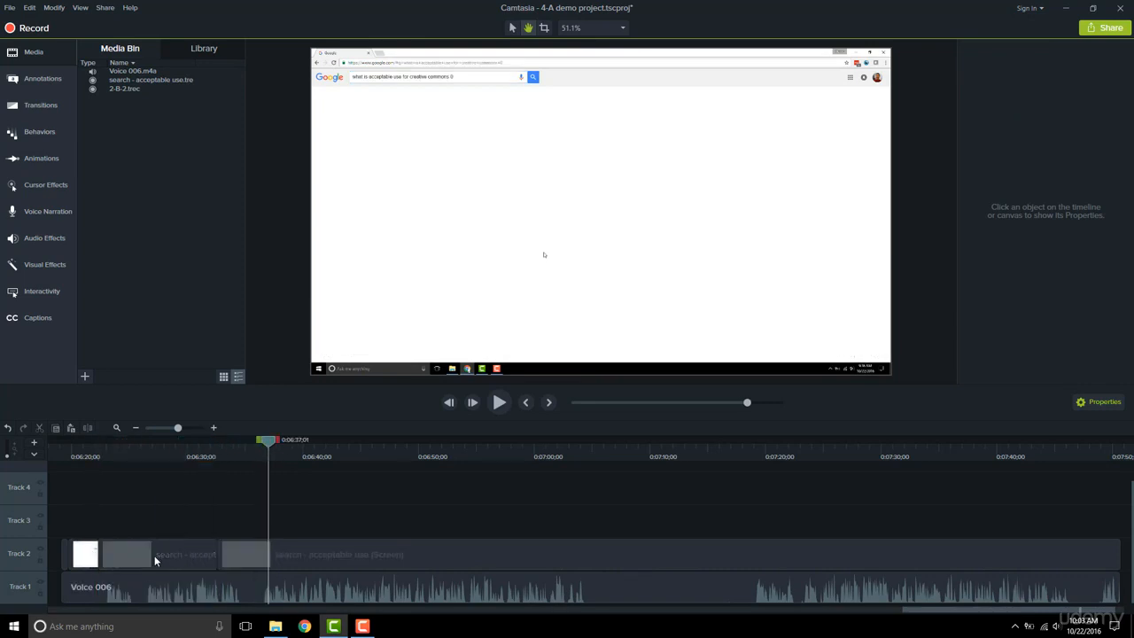
left_click(152, 556)
left_click_drag(142, 553, 140, 520)
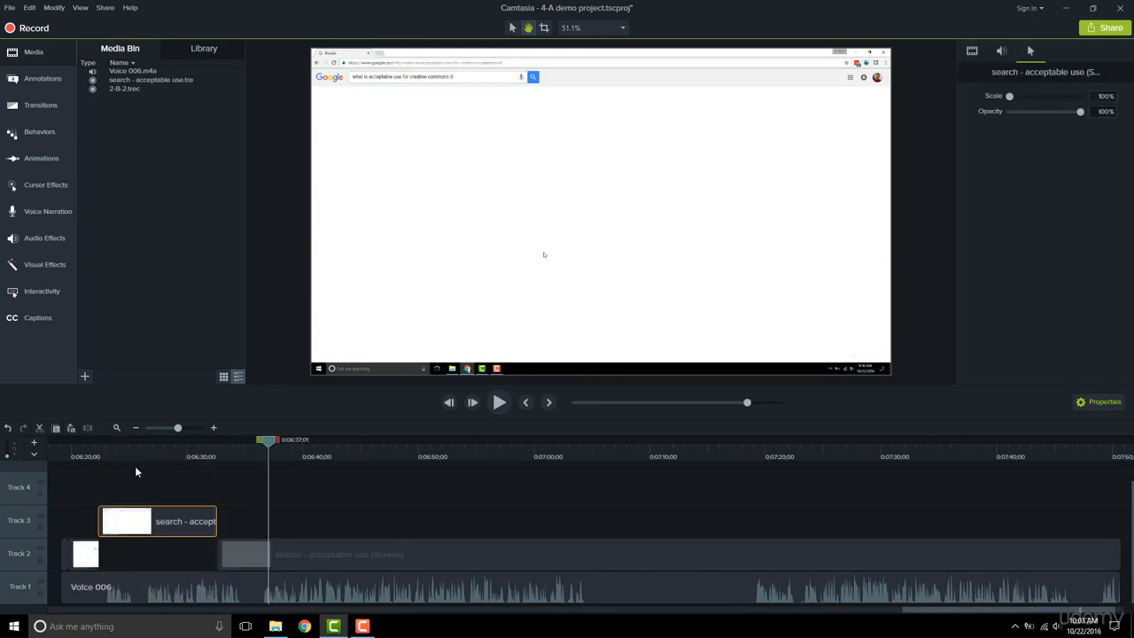
- Apply the Clip Speed visual effect to the segment on Track 3
double_click(131, 528)
left_click_drag(108, 440, 208, 440)
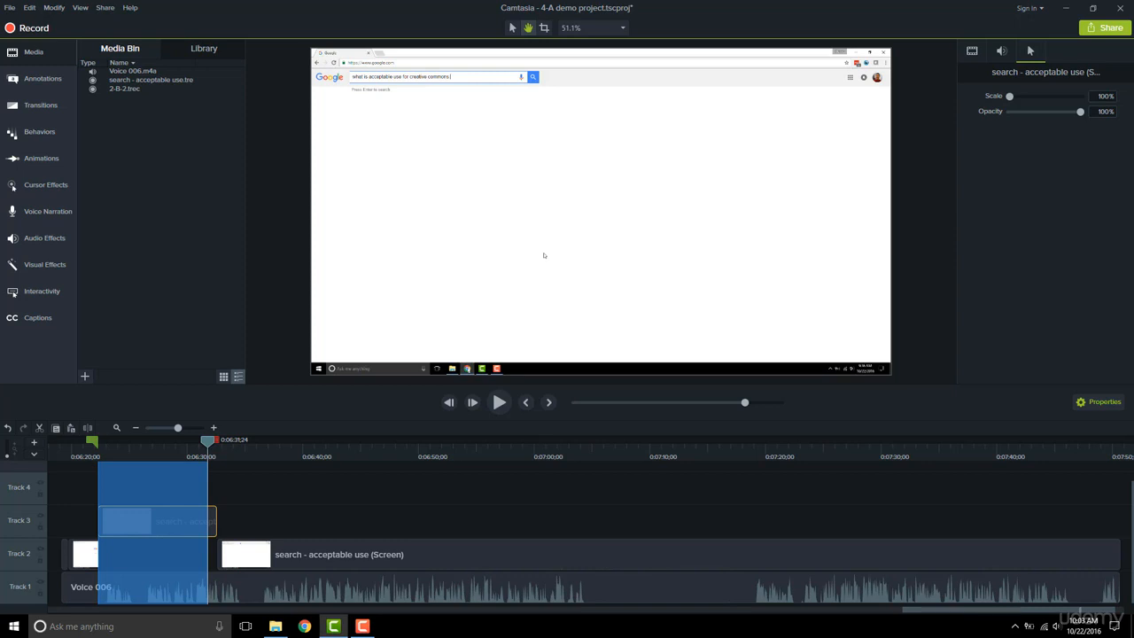
left_click(183, 521)
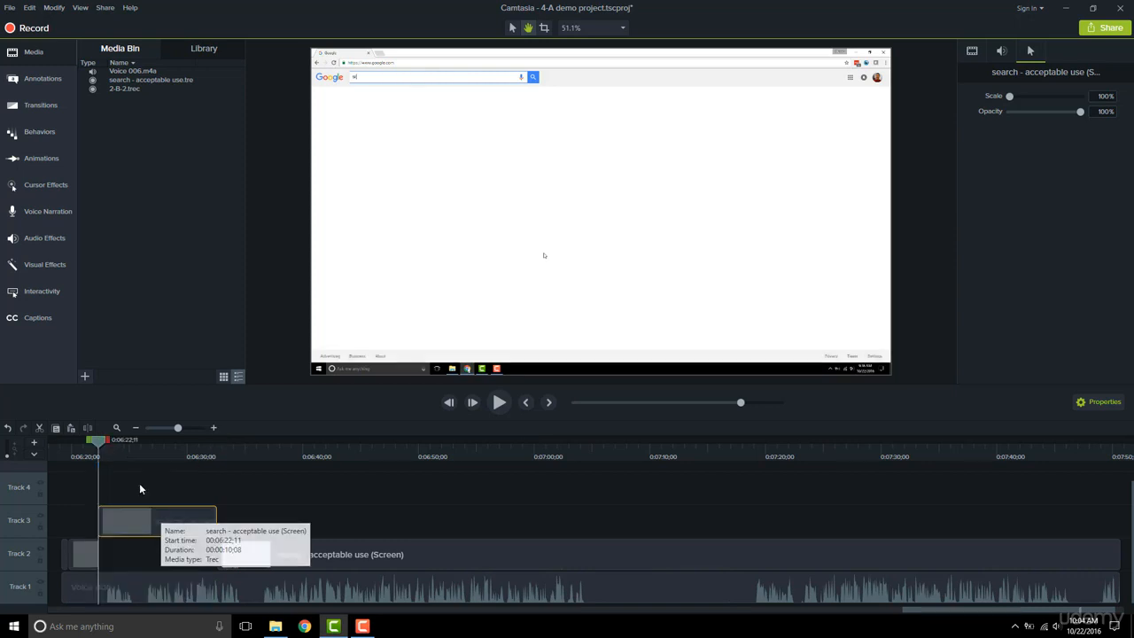
left_click(58, 261)
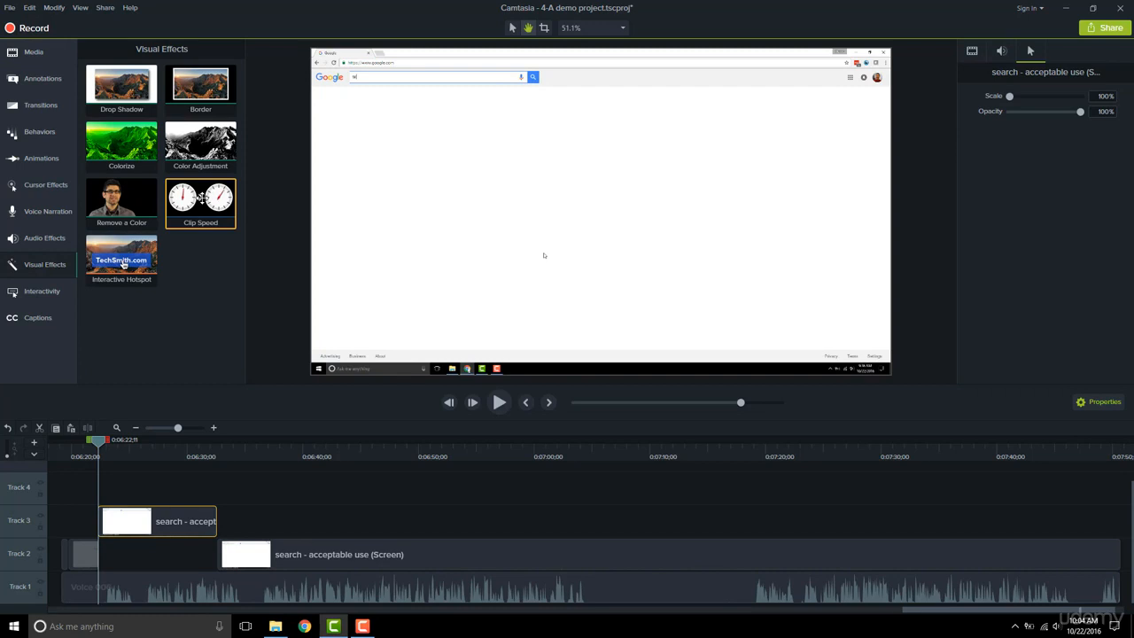
left_click_drag(201, 197, 152, 526)
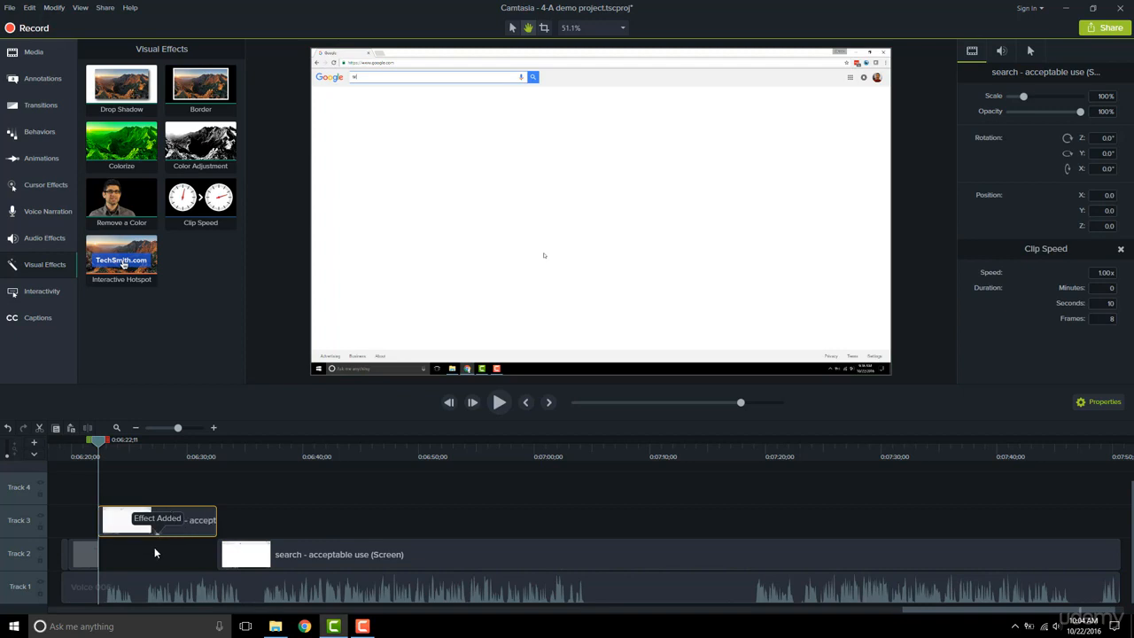
- Show the clip's effects and shorten the Clip Speed effect to speed up the Track 3 segment
left_click(159, 536)
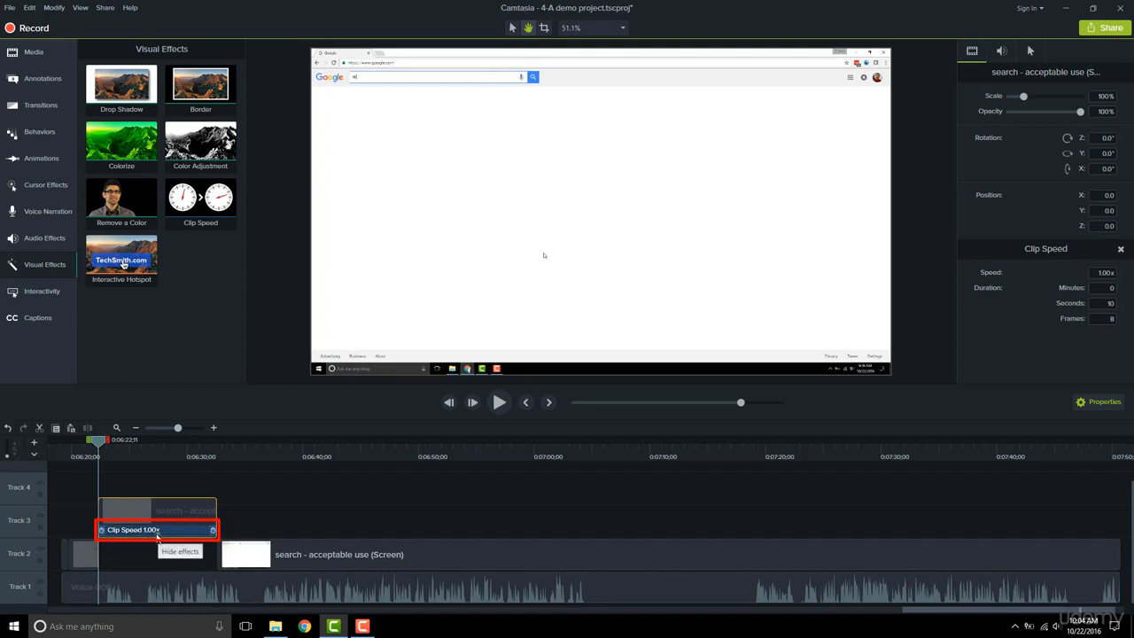
left_click(158, 536)
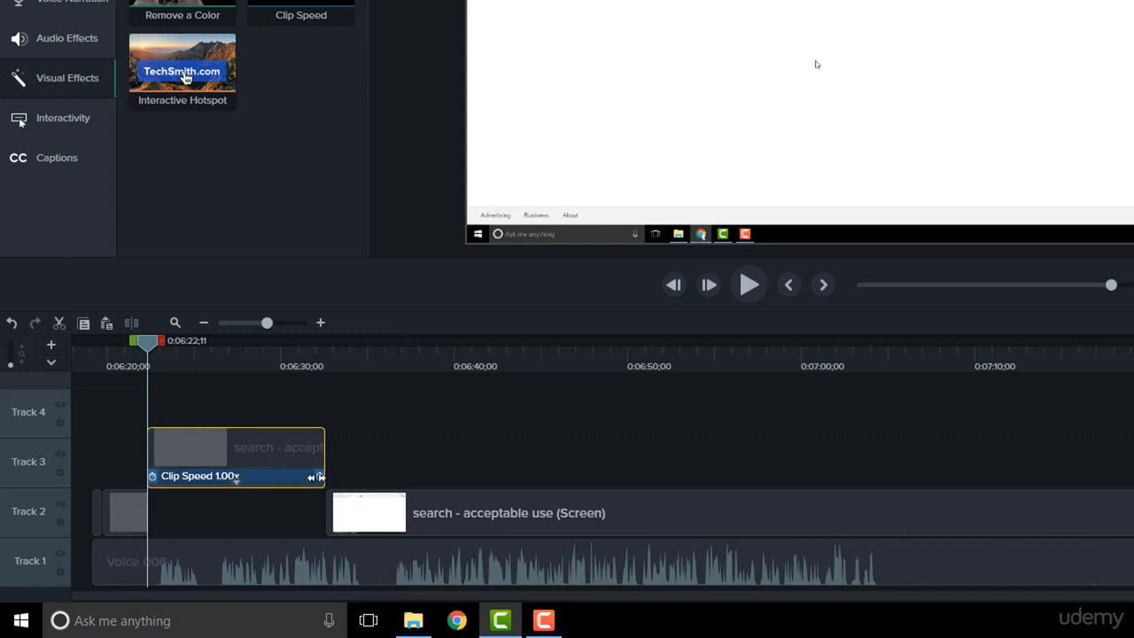
left_click_drag(320, 476, 241, 475)
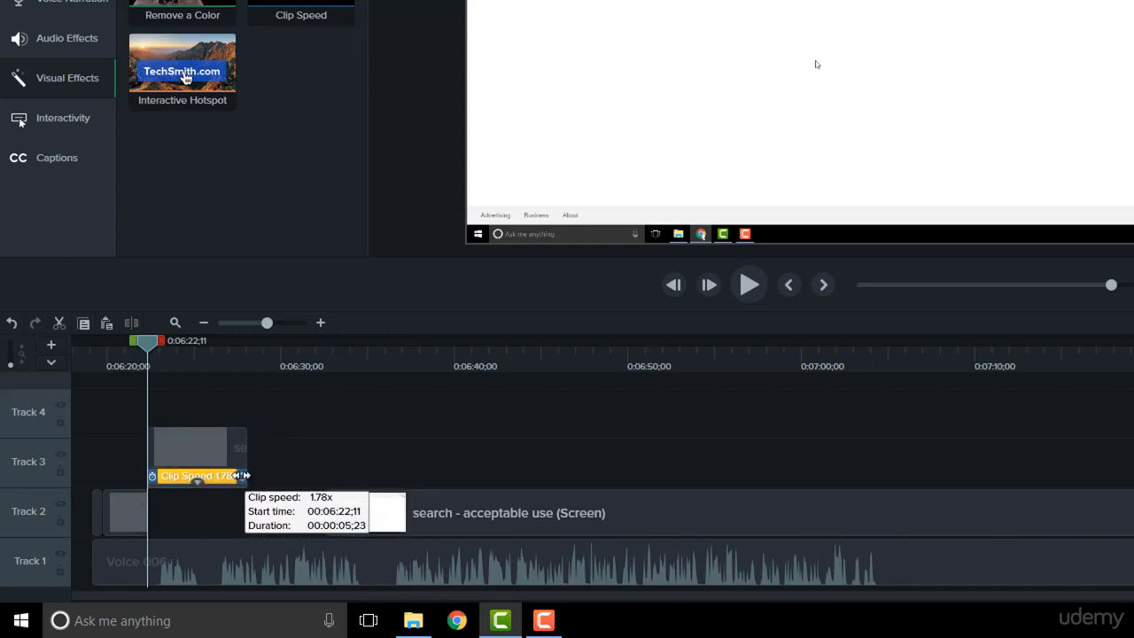
left_click_drag(242, 476, 195, 479)
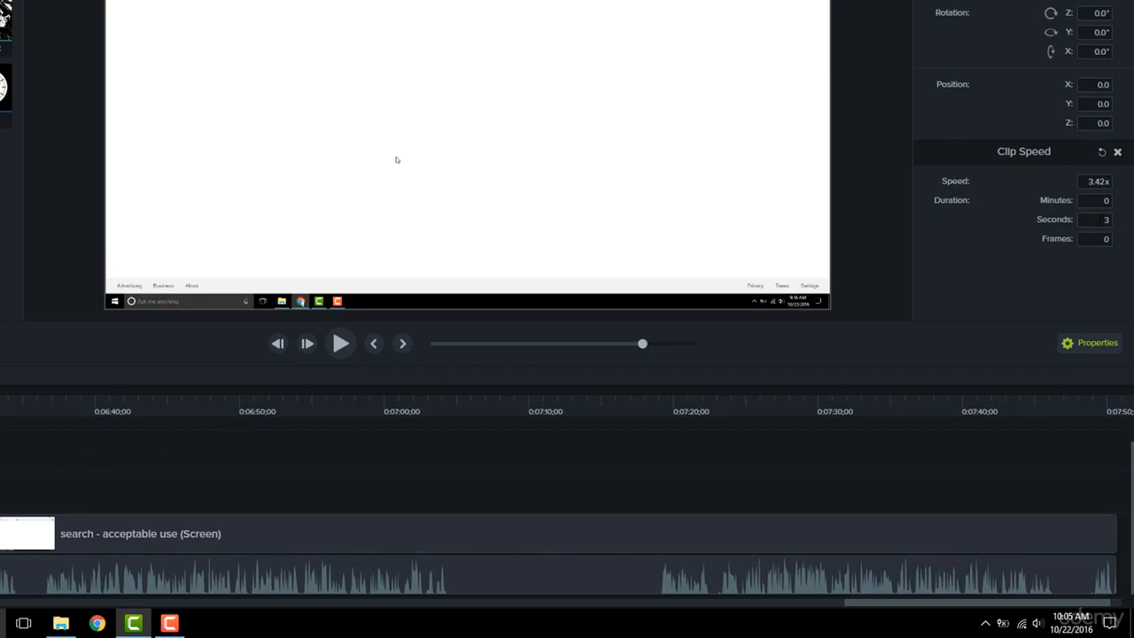
- Set the Clip Speed duration to 2 seconds
left_click(1102, 219)
type("2")
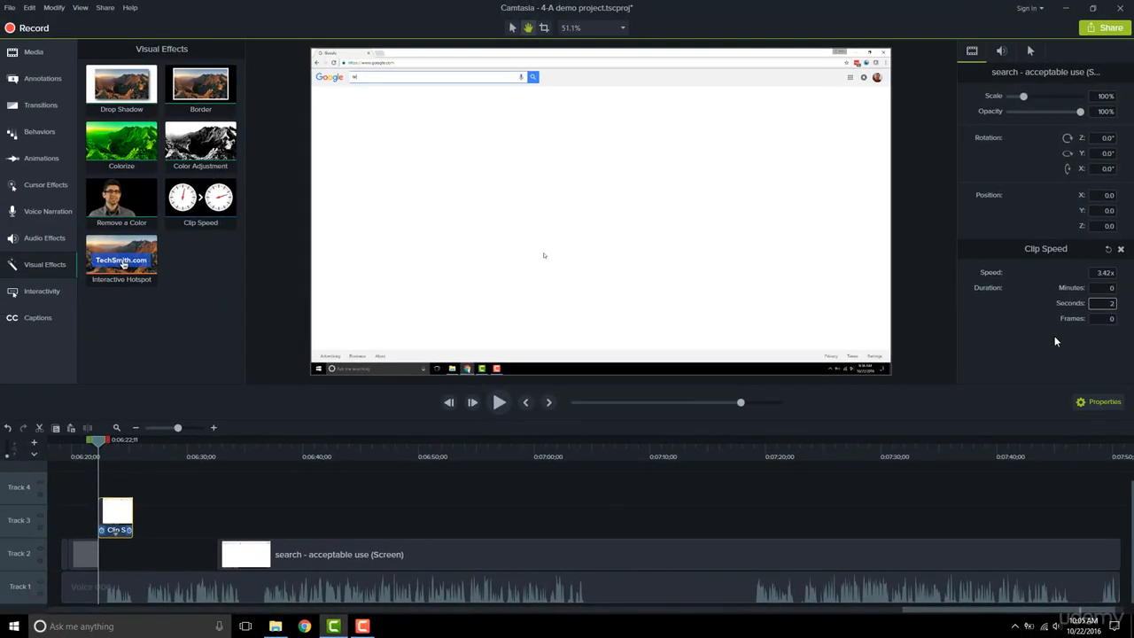
key("Return")
- Play back the sped-up segment from its start to preview it
left_click(86, 457)
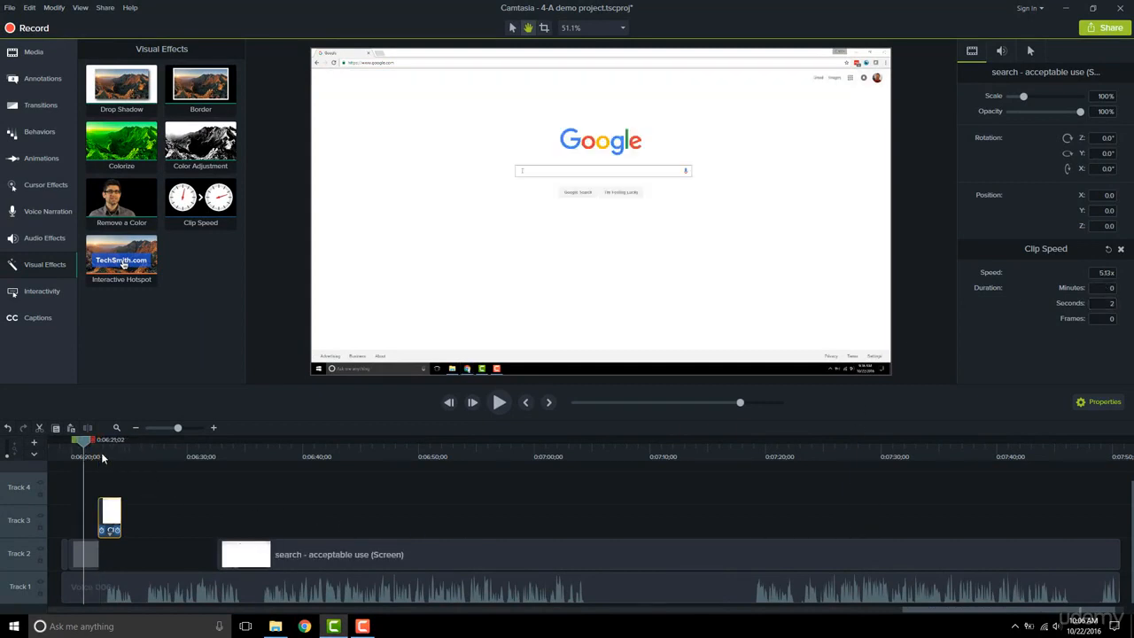
left_click(499, 402)
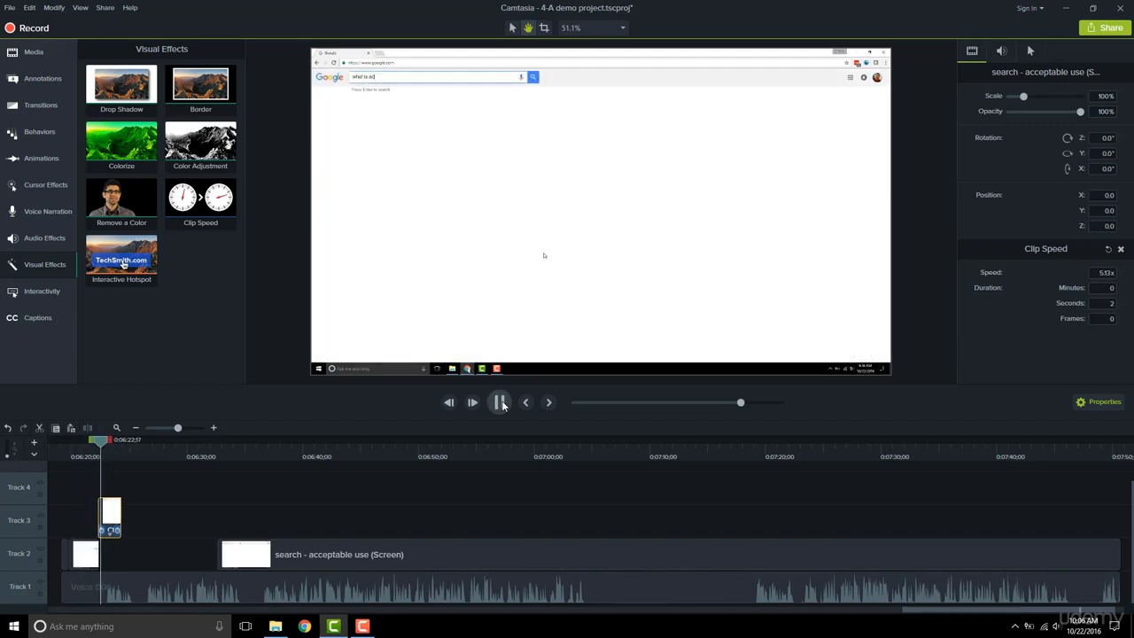
left_click(501, 403)
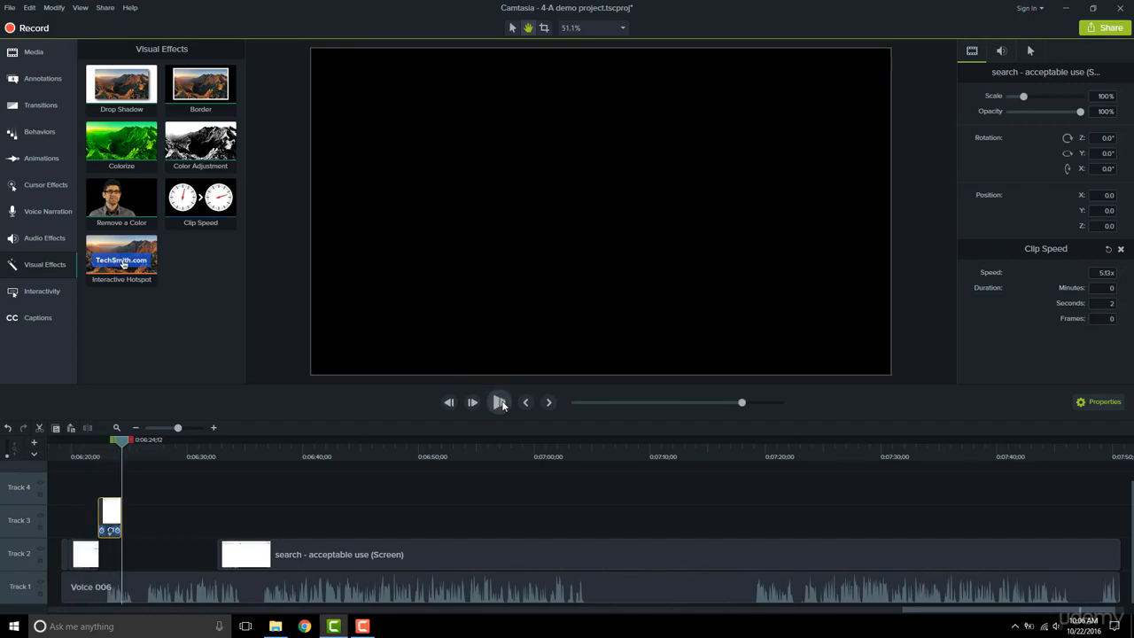
left_click(117, 463)
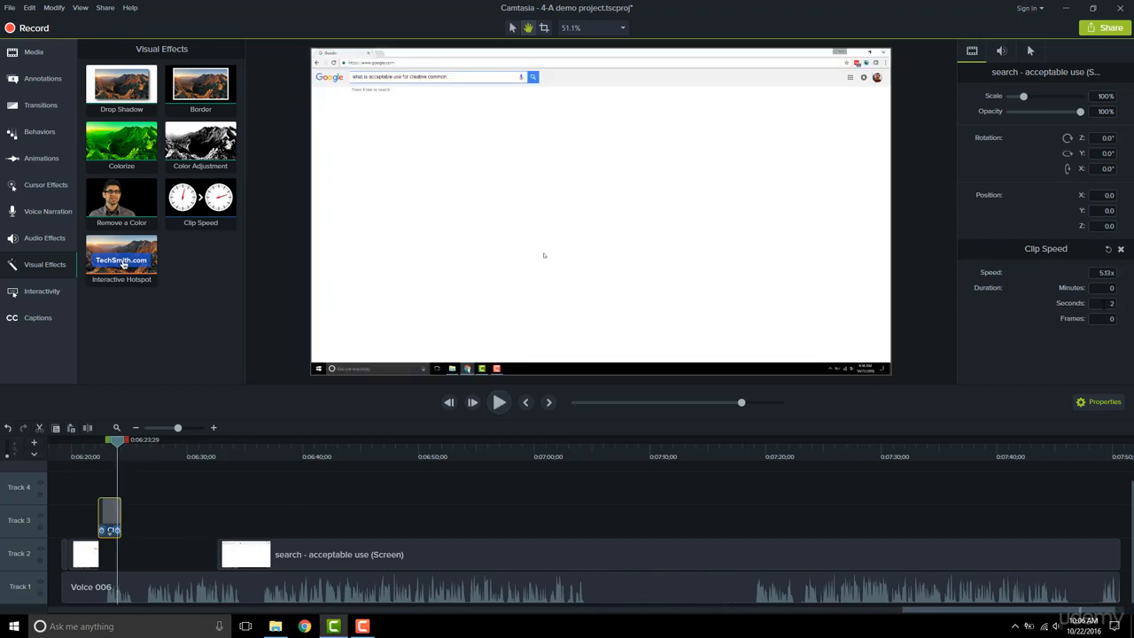
- Set the Clip Speed duration to 3 seconds
left_click(1104, 304)
type("3")
key("Tab")
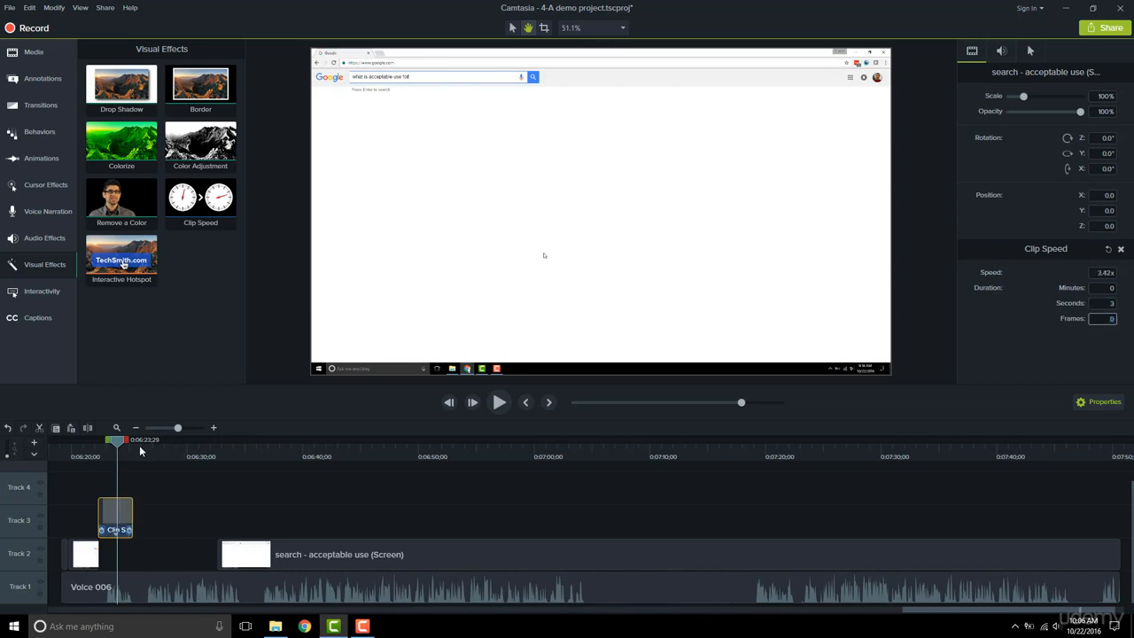
- Set the Clip Speed speed to 2x and scrub through the segment
left_click_drag(122, 447, 106, 452)
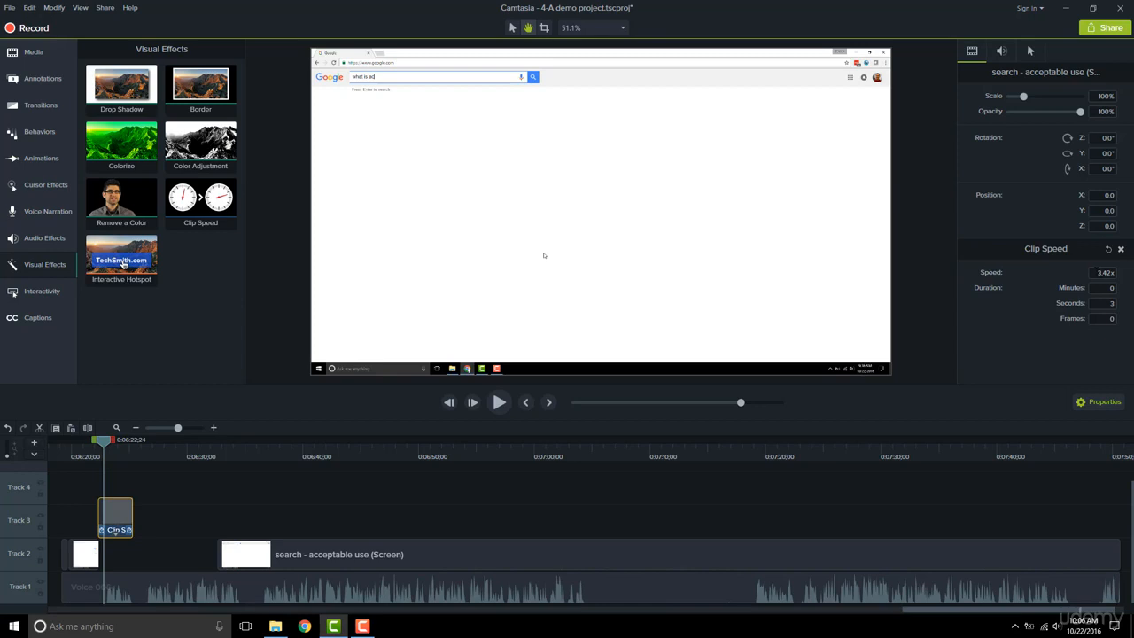
left_click_drag(1094, 270, 1122, 277)
type("2x")
key("Return")
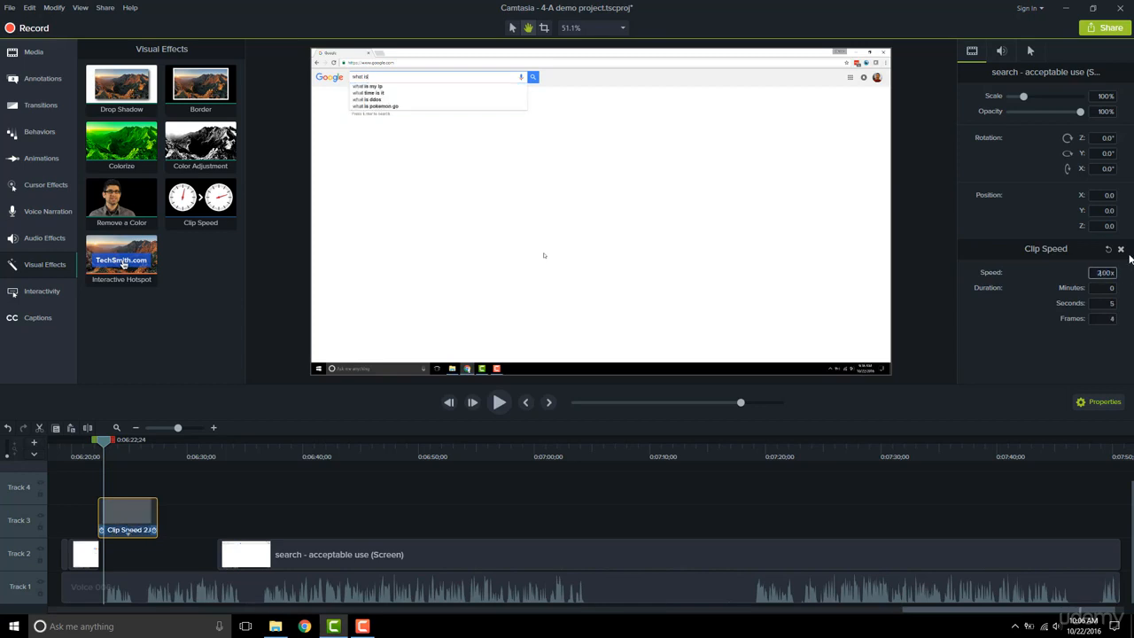
left_click_drag(106, 447, 153, 448)
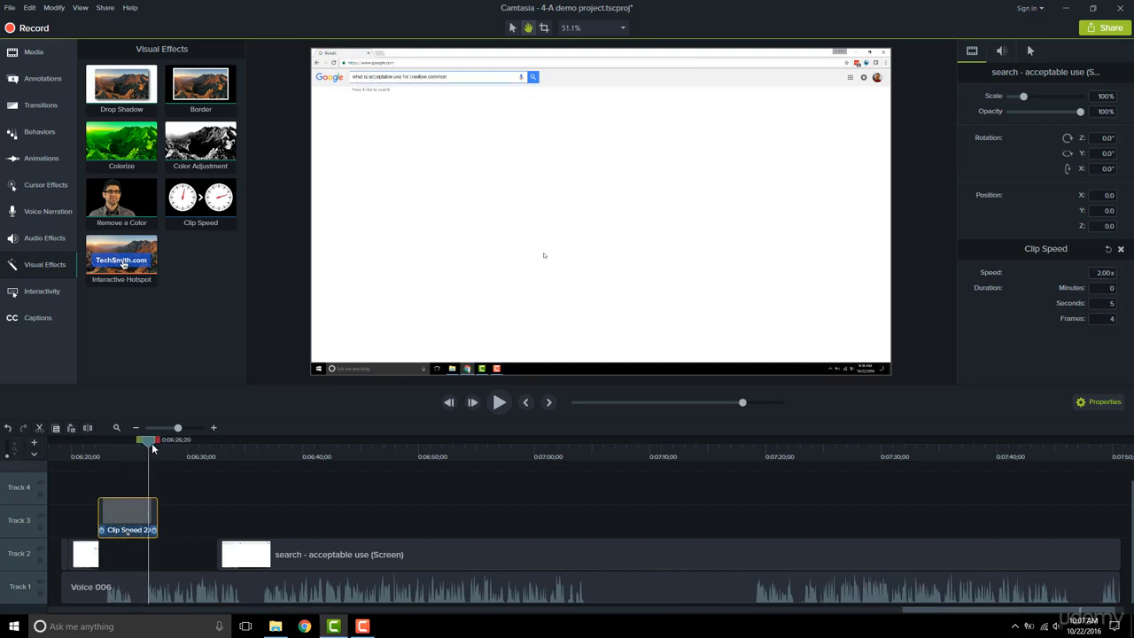
- Open the Add Effect visual effects list for the selected clip
left_click(48, 8)
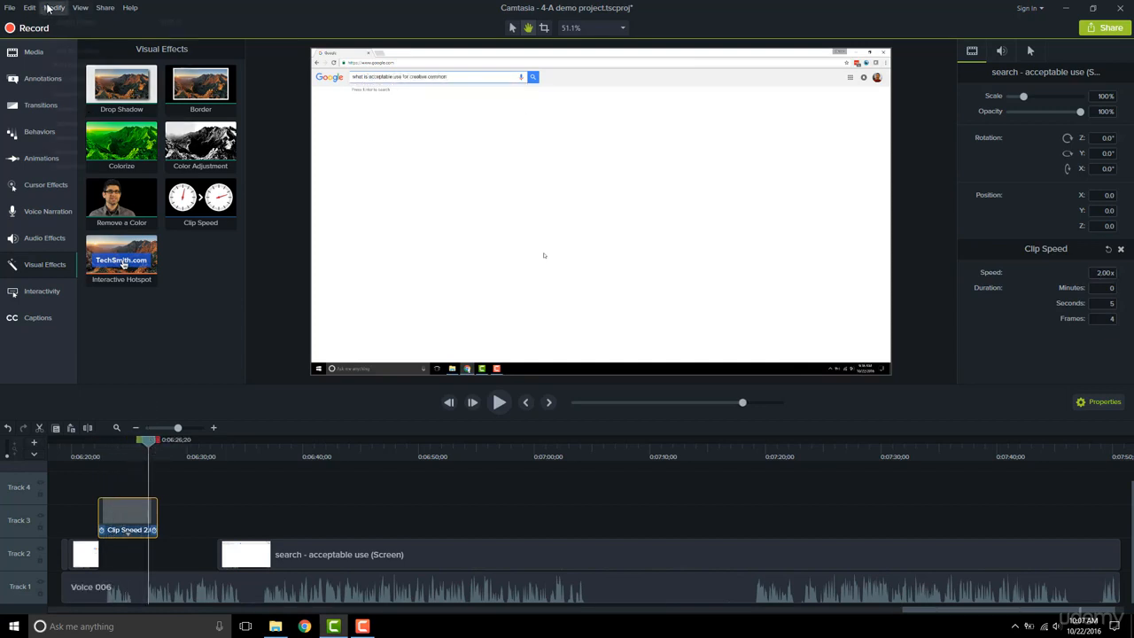
mouse_move(74, 78)
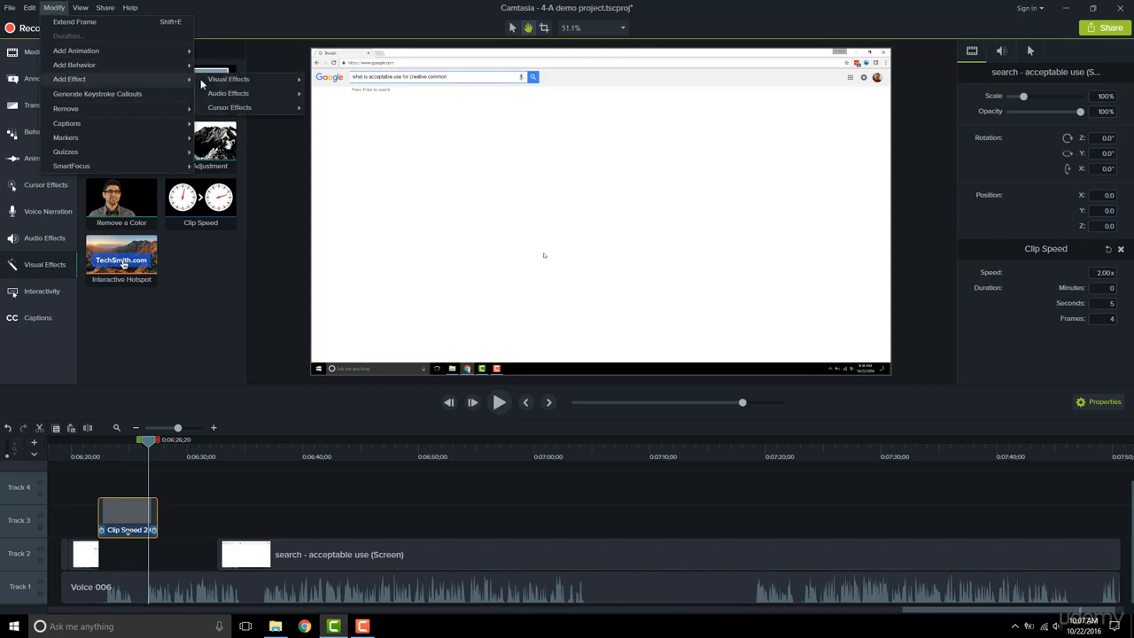
mouse_move(228, 79)
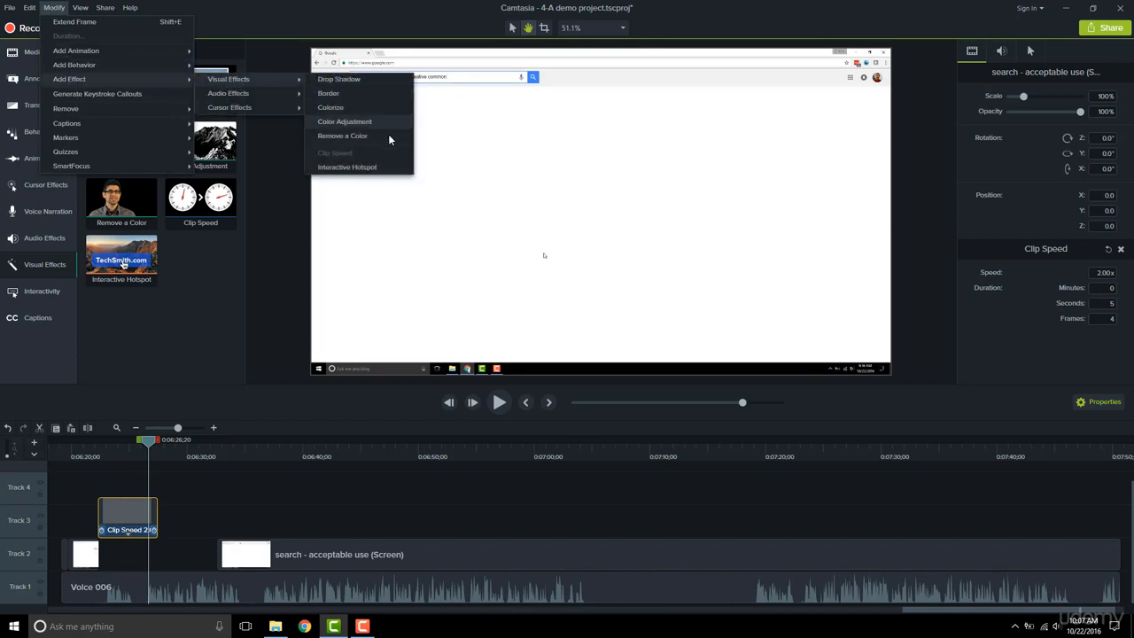